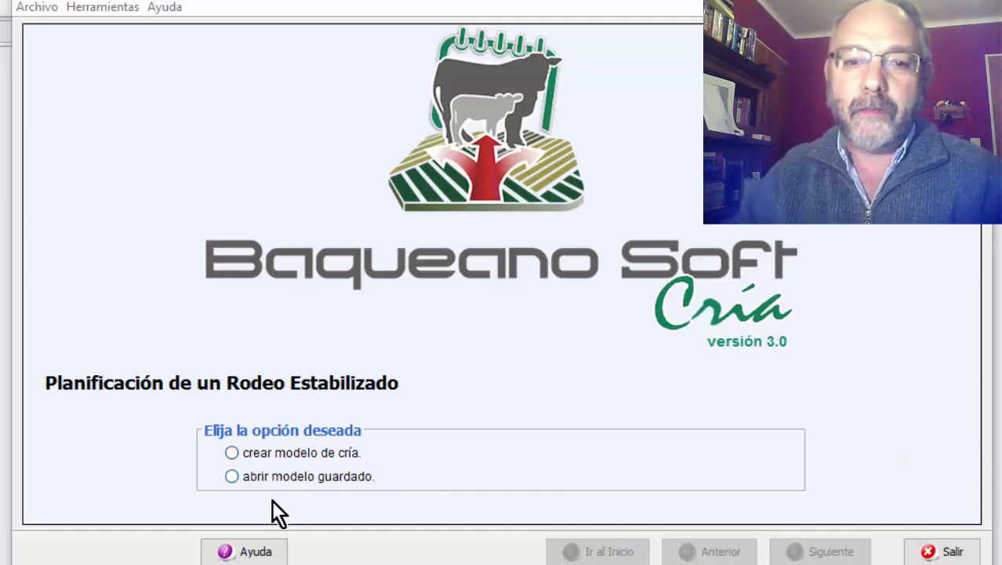
Open the saved breeding model Caso Video inicial.ddr and load its data.
left_click(232, 476)
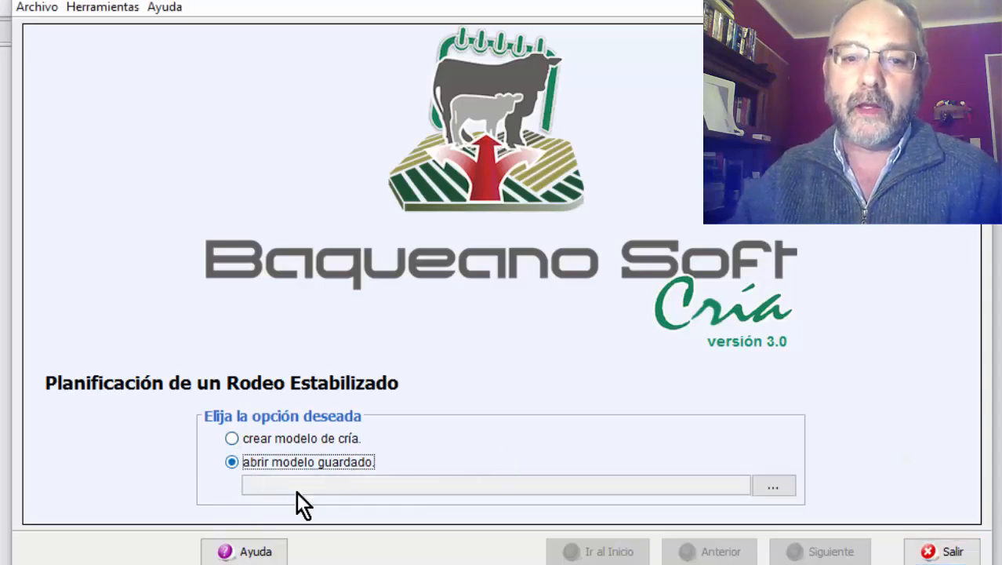
left_click(775, 485)
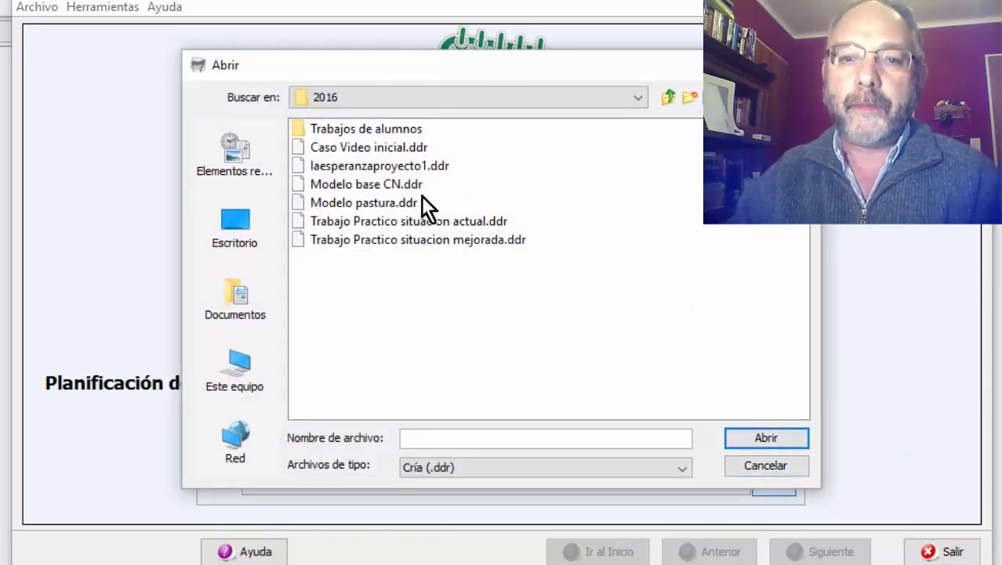
left_click(341, 150)
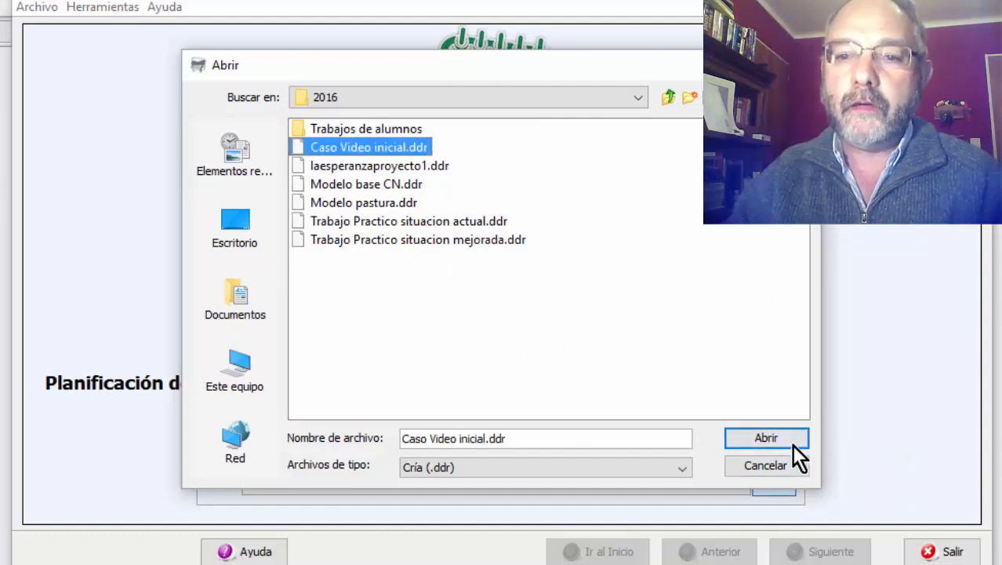
left_click(767, 436)
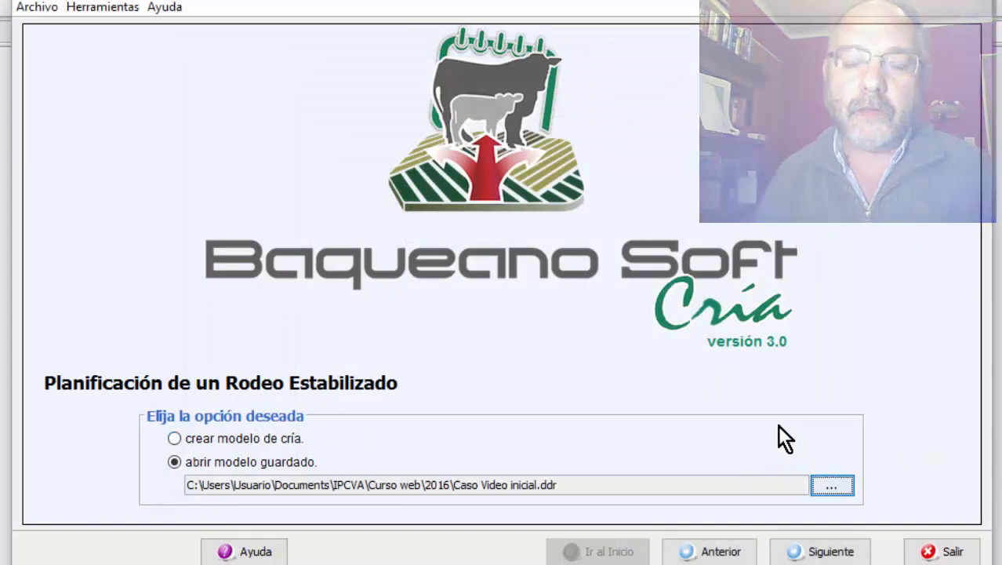
left_click(844, 553)
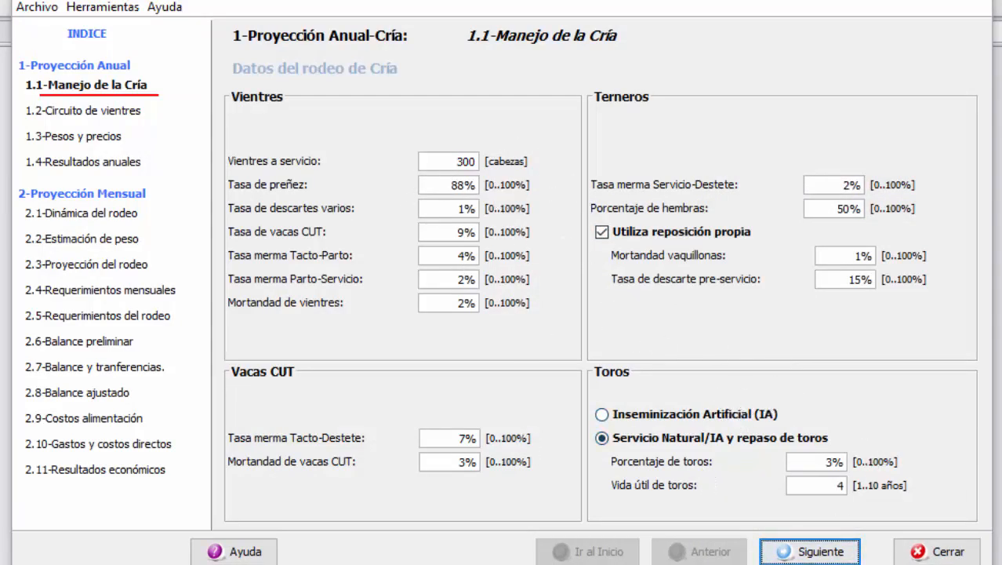
Review the annual projection sections, the weight estimation (2.2) and the adjusted forage balance (2.8).
left_click(813, 554)
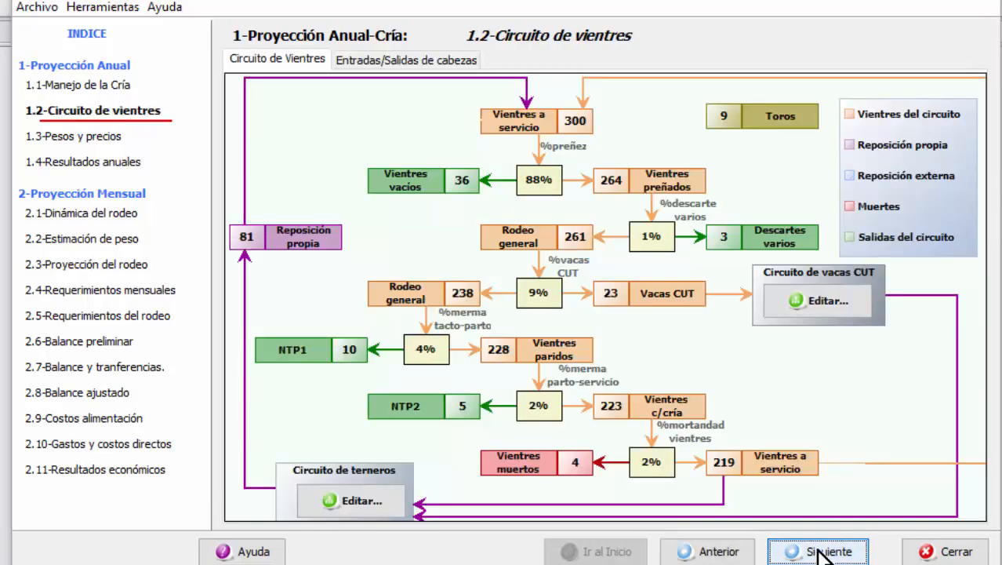
left_click(823, 553)
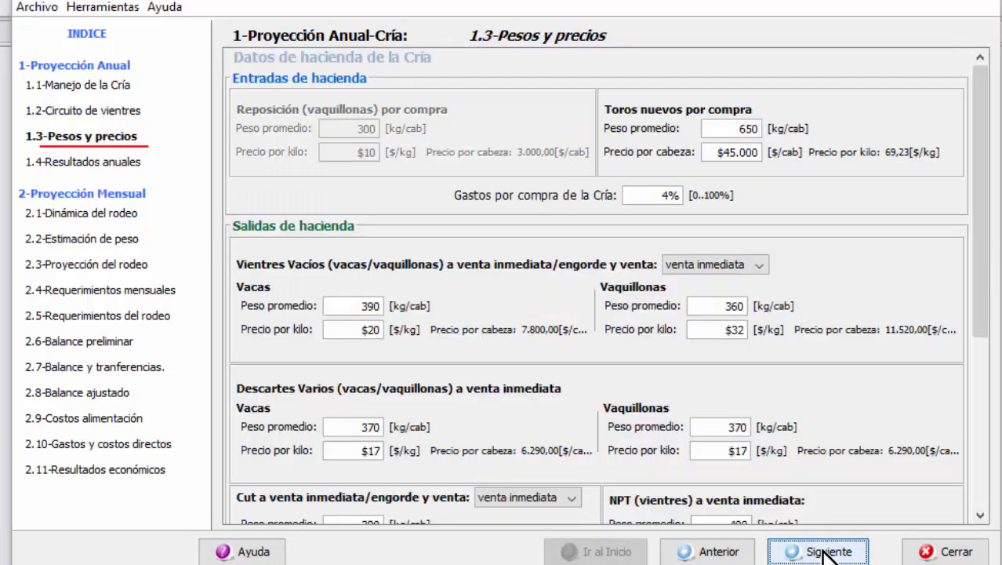
left_click(825, 553)
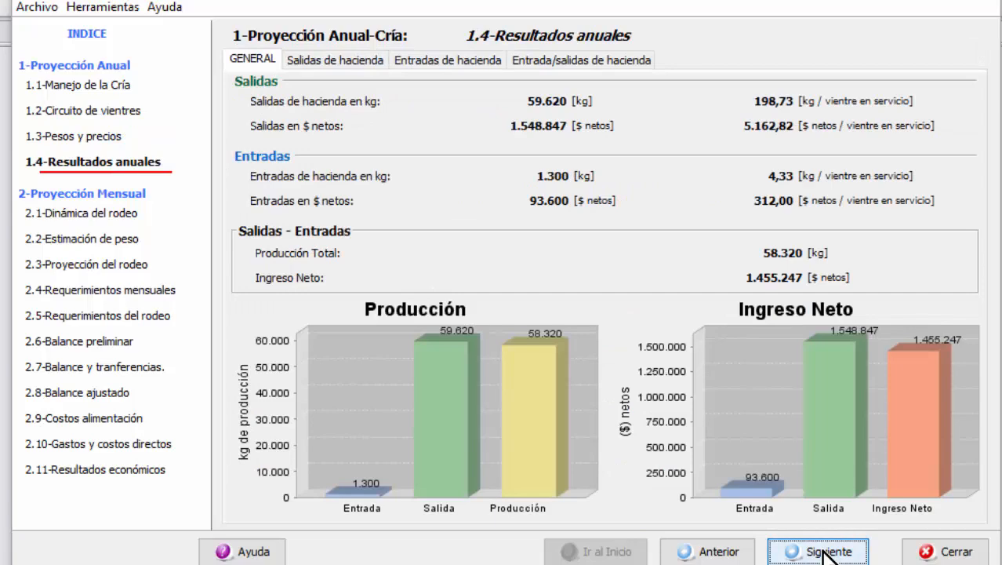
left_click(825, 553)
left_click(823, 553)
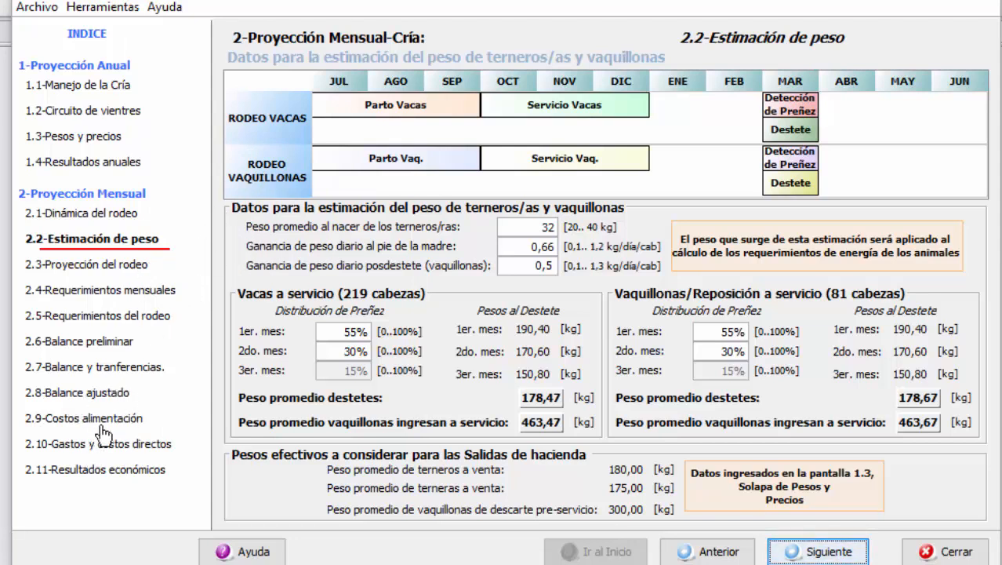
left_click(69, 392)
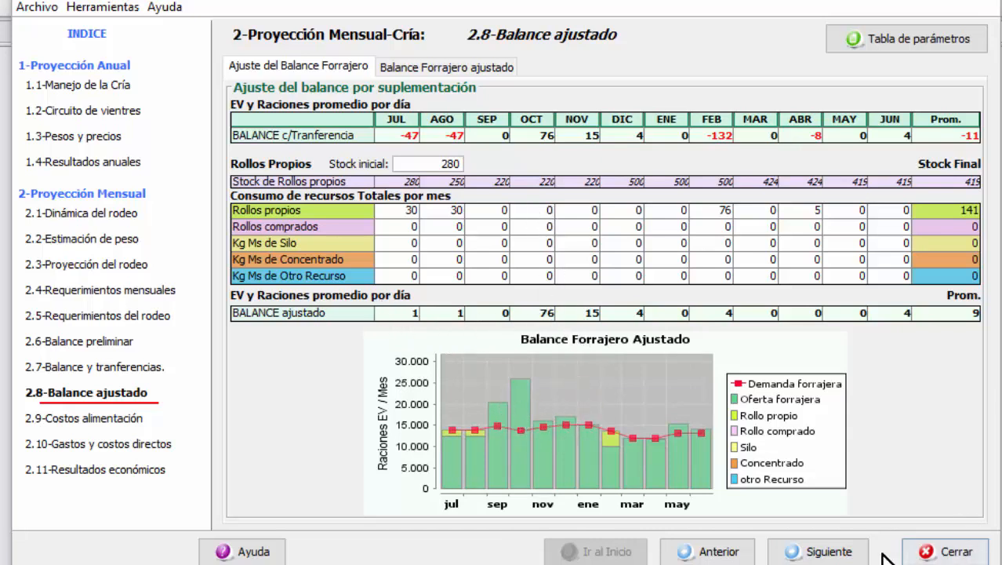
Check the feeding costs page, then examine the preliminary balance (2.6) and its table of forage resources.
left_click(825, 550)
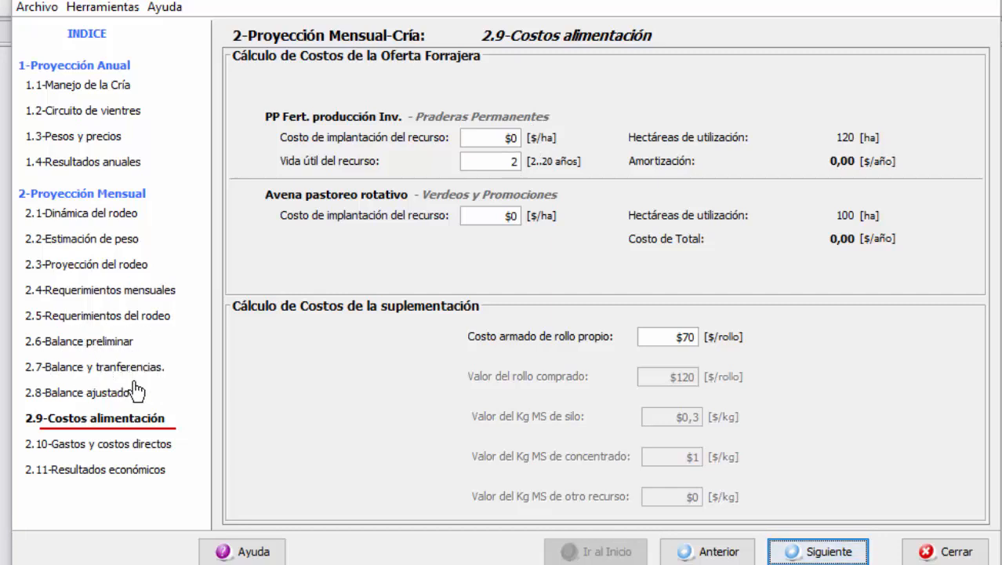
left_click(81, 345)
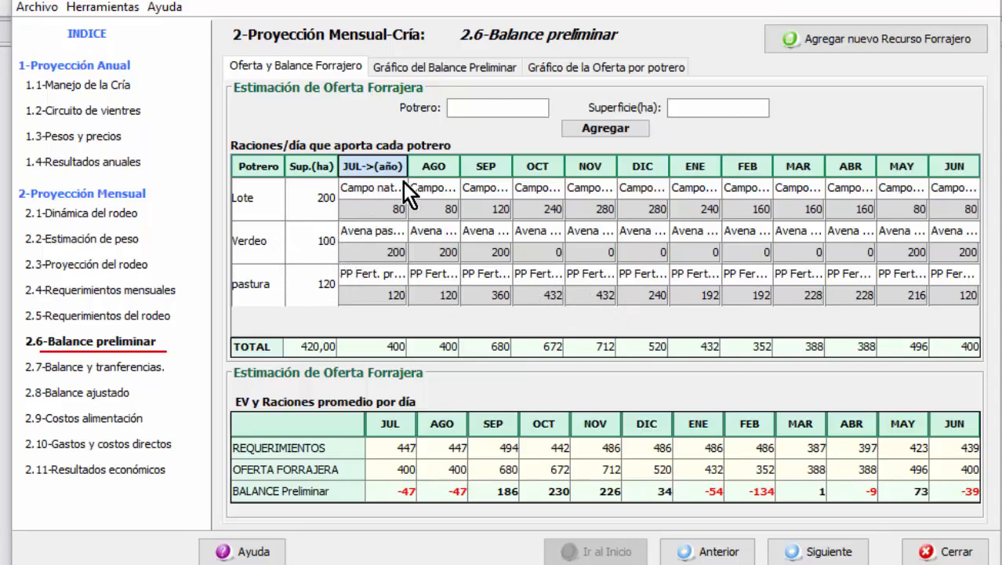
left_click(835, 38)
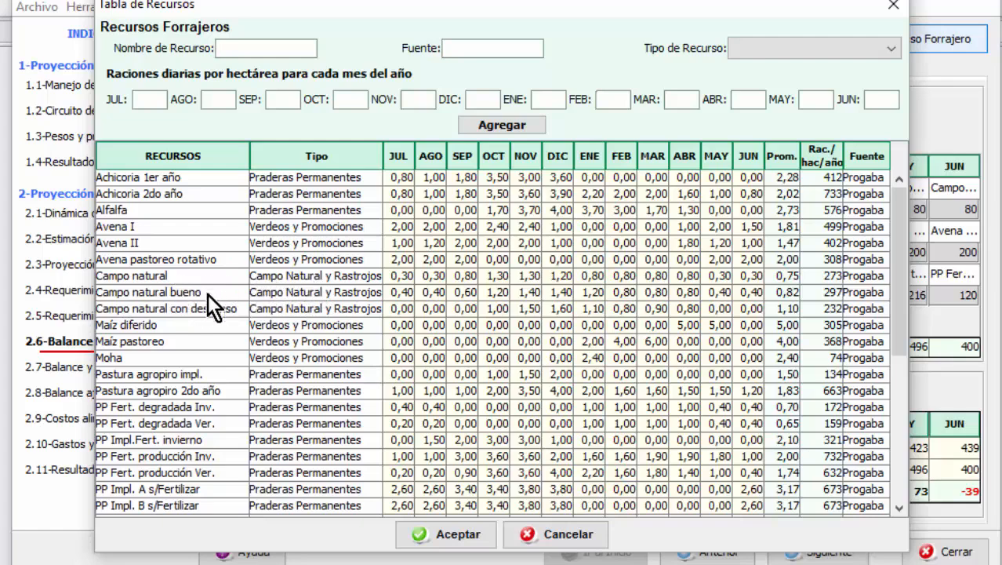
left_click(457, 538)
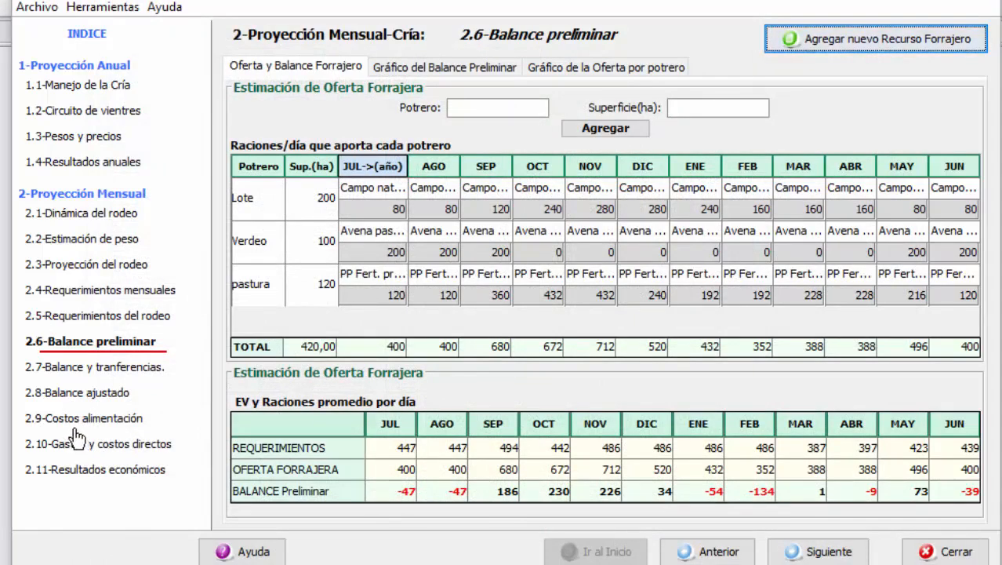
In the feeding costs, set the PP Fert. producción Inv. implantation cost to $4.000 per hectare and its useful life to 4 years.
left_click(70, 417)
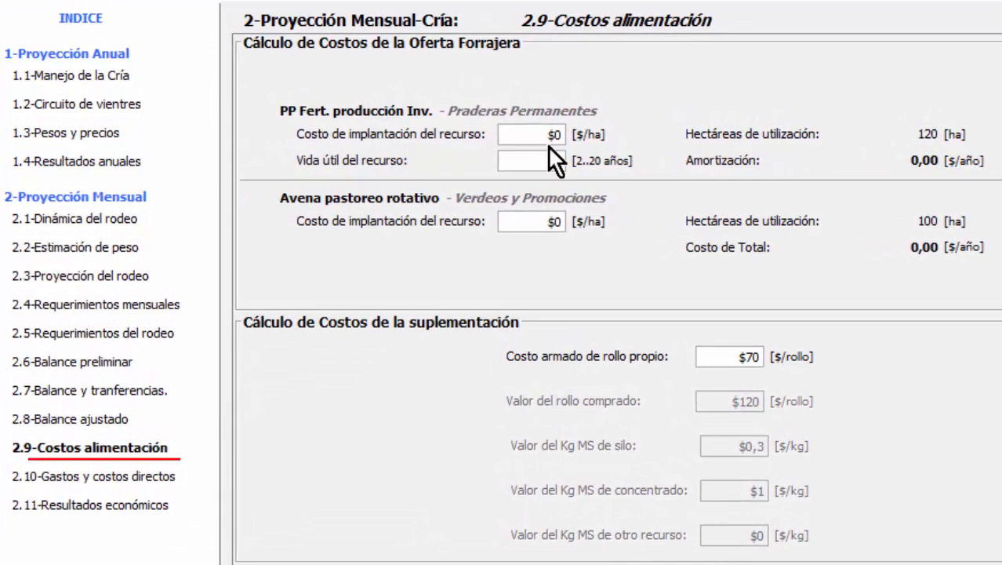
left_click(540, 135)
type("4000")
left_click(547, 164)
left_click_drag(543, 163, 559, 163)
type("4")
key("Tab")
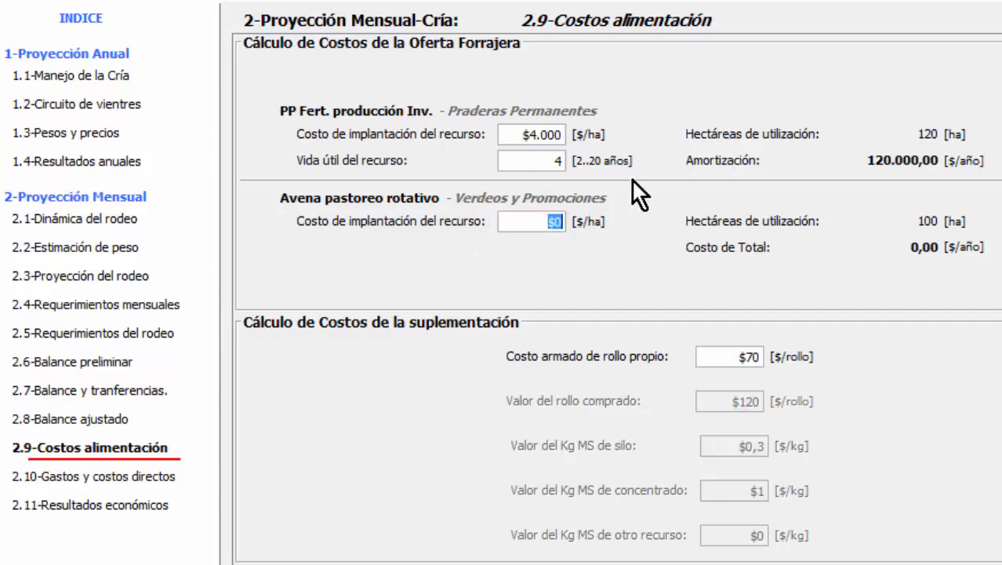
Set the Avena pastoreo rotativo implantation cost to $1.300 per hectare and the cost of making own rolls to $400 per roll.
type("1300")
double_click(542, 222)
key("Tab")
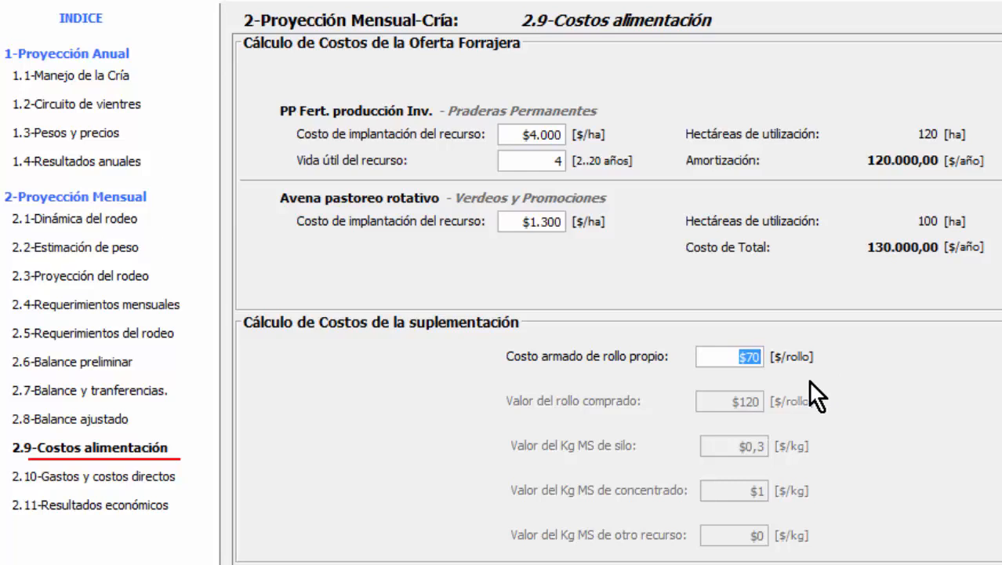
type("400")
key("Tab")
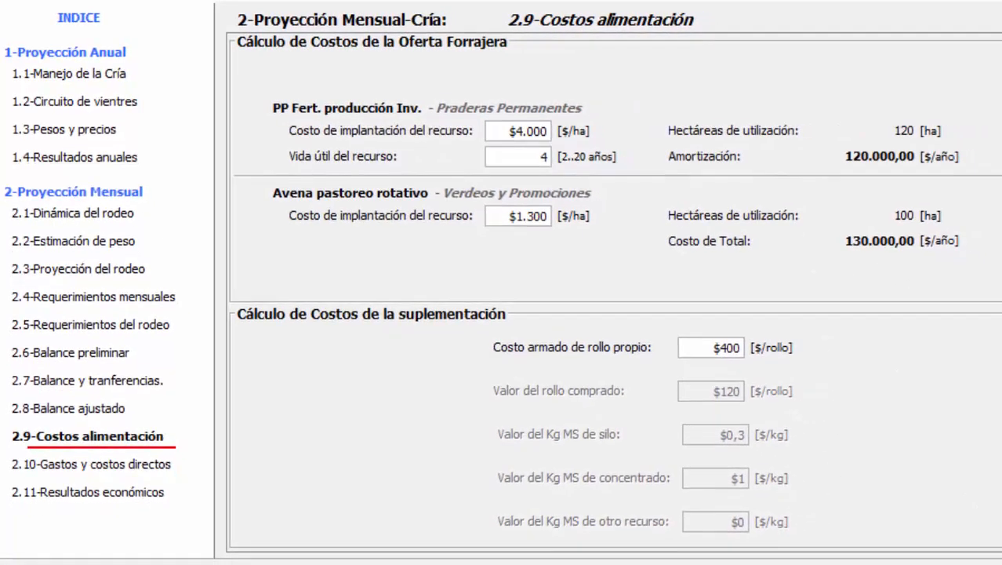
Set the yearly direct expenses to $117.000 for labour and $75.000 for animal health, and bring up the economic results.
left_click(839, 551)
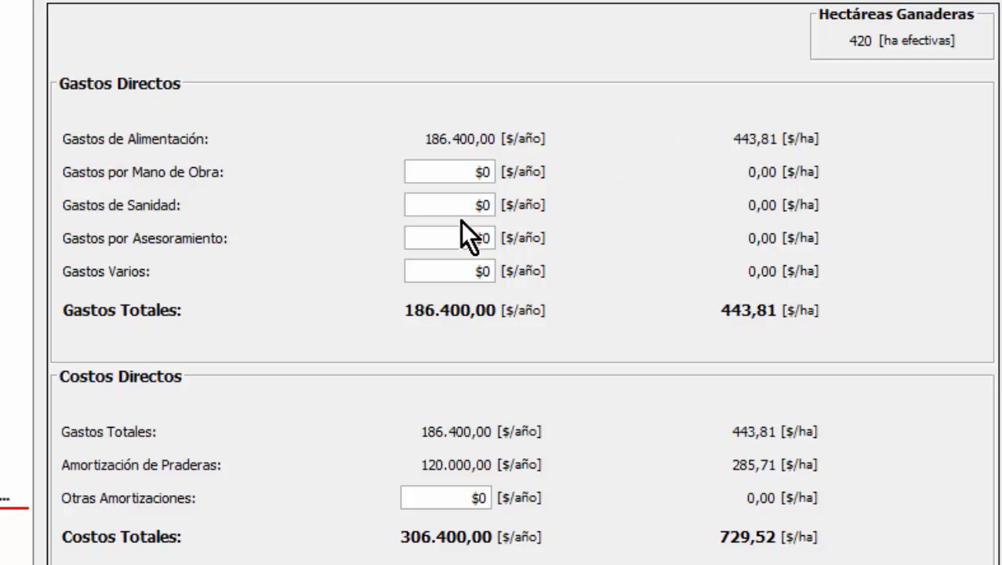
left_click(452, 173)
type("117000")
left_click(467, 202)
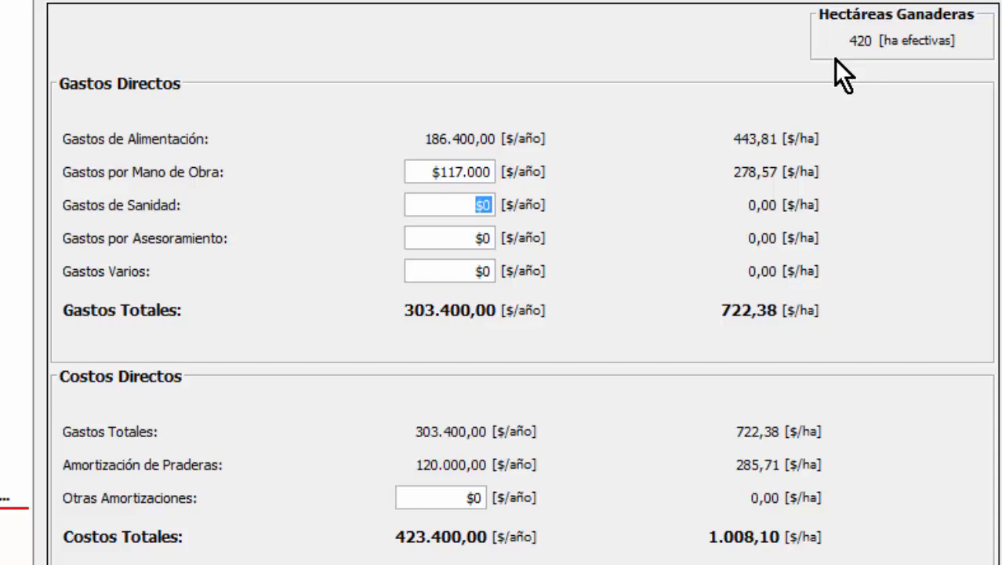
type("75000")
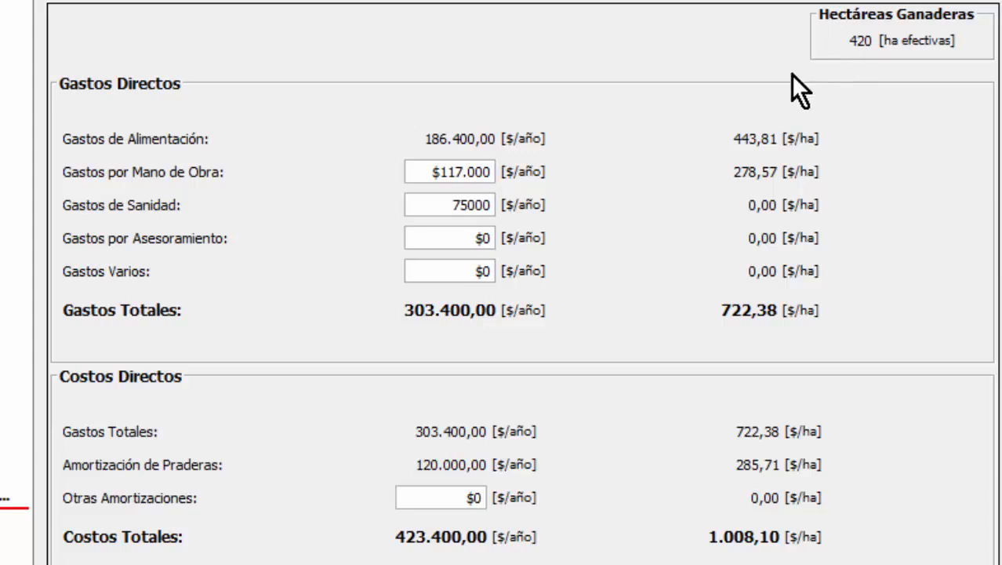
left_click(446, 235)
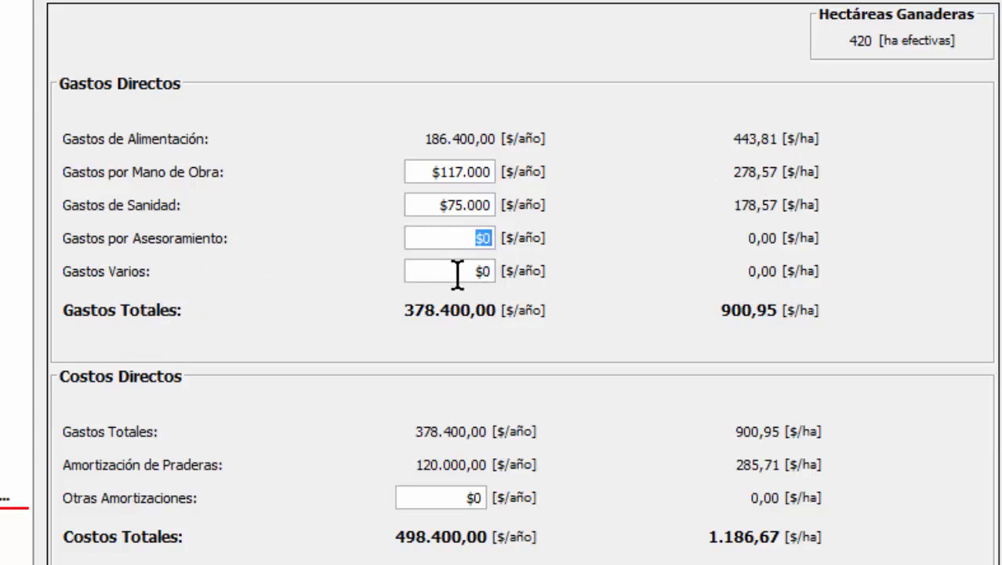
mouse_move(457, 272)
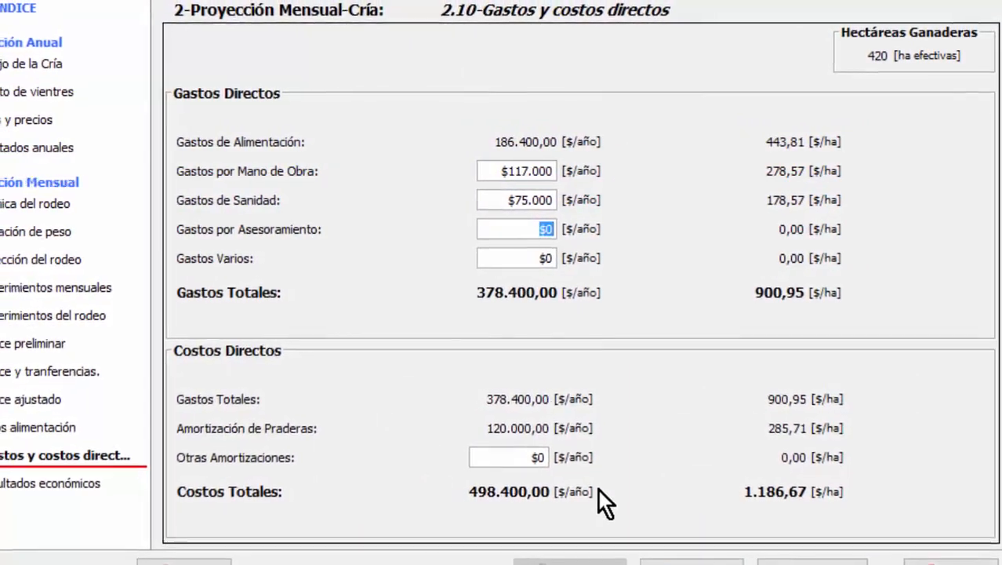
left_click(845, 553)
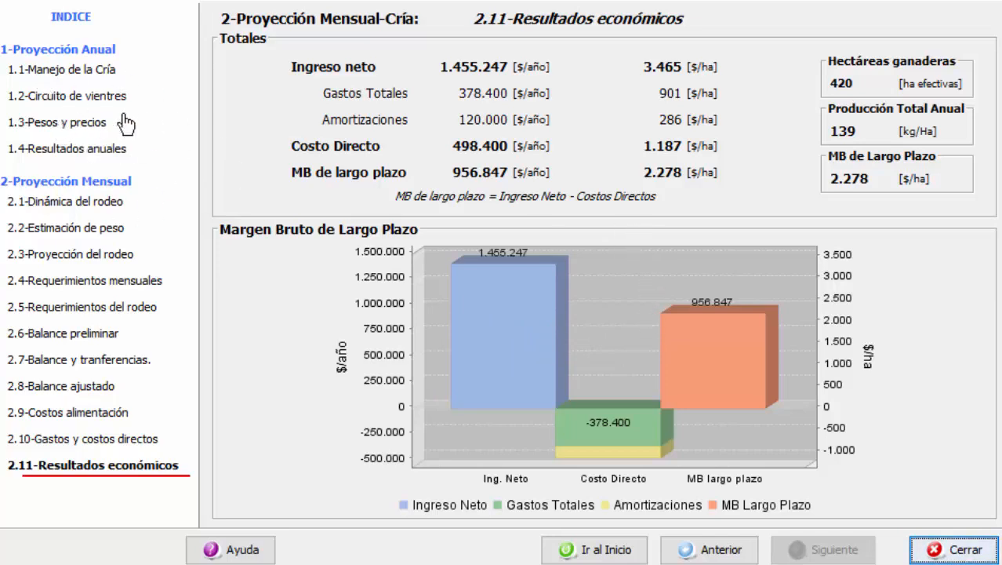
In the herd management data (1.1), set the Tasa de preñez to 95%.
left_click(72, 97)
left_click(86, 72)
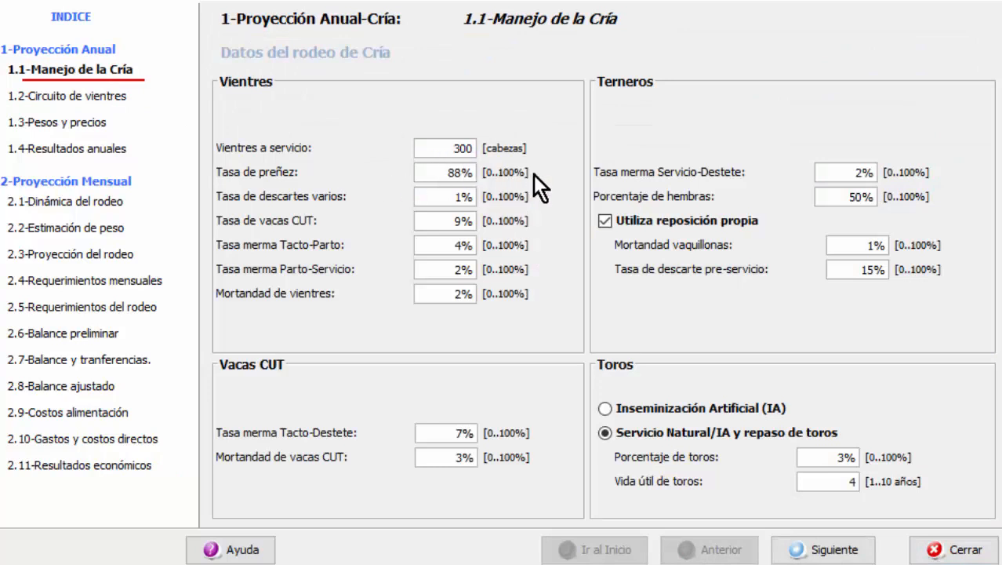
left_click_drag(444, 176, 474, 173)
type("95")
key("Tab")
Examine how the pregnancy rate affects the economic results, the cow circuit and the preliminary, transfer and adjusted forage balances.
left_click(64, 469)
left_click(54, 98)
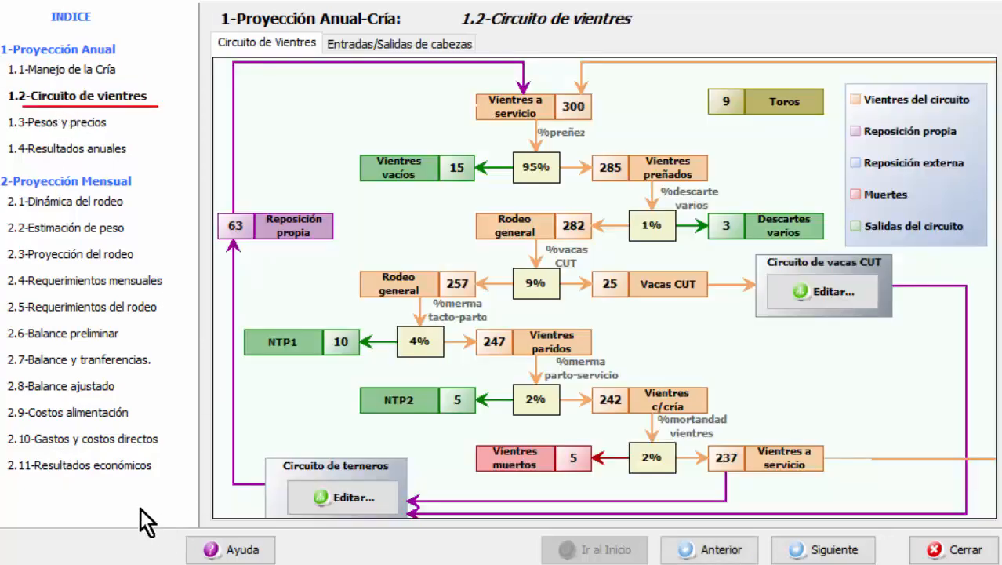
left_click(65, 468)
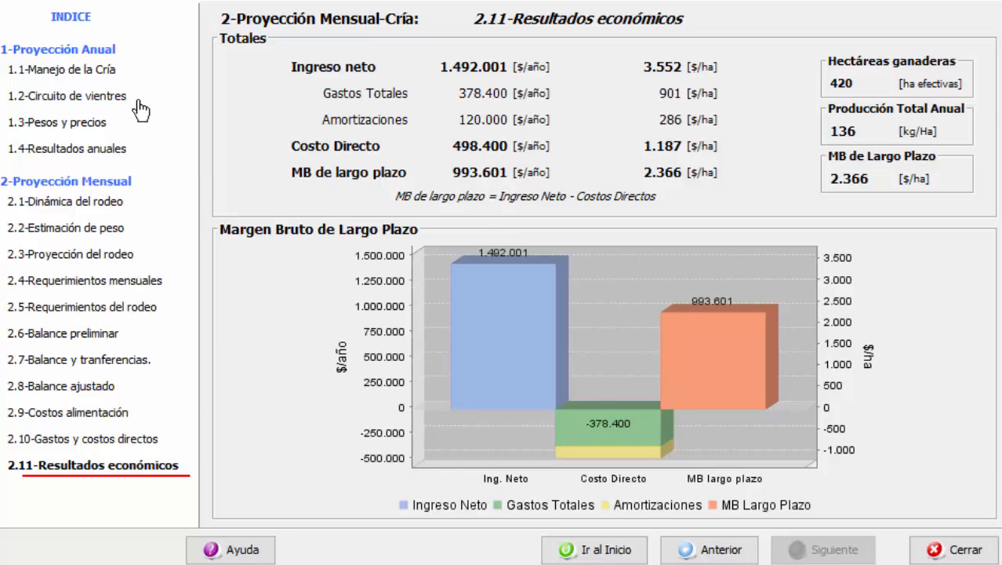
left_click(71, 336)
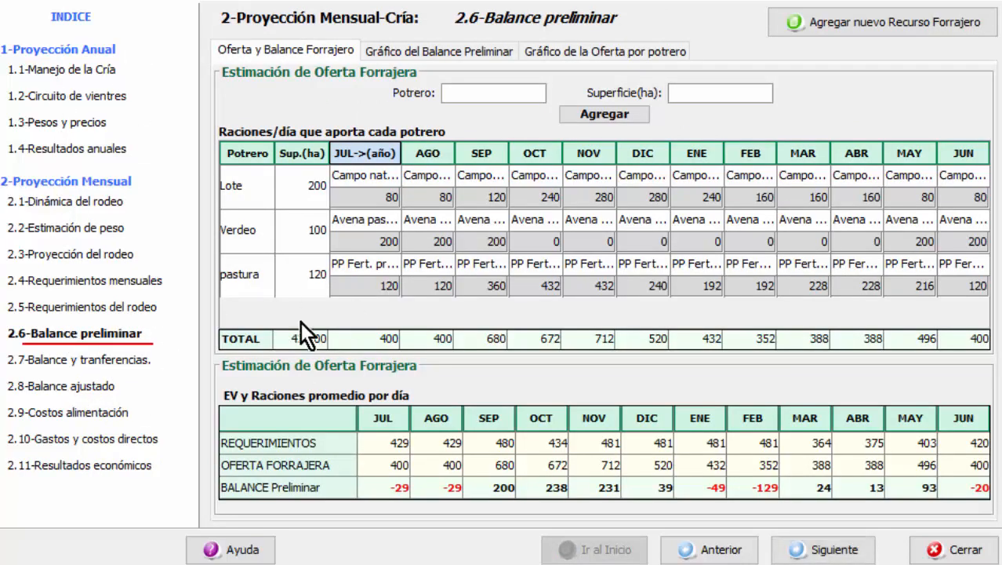
left_click(78, 360)
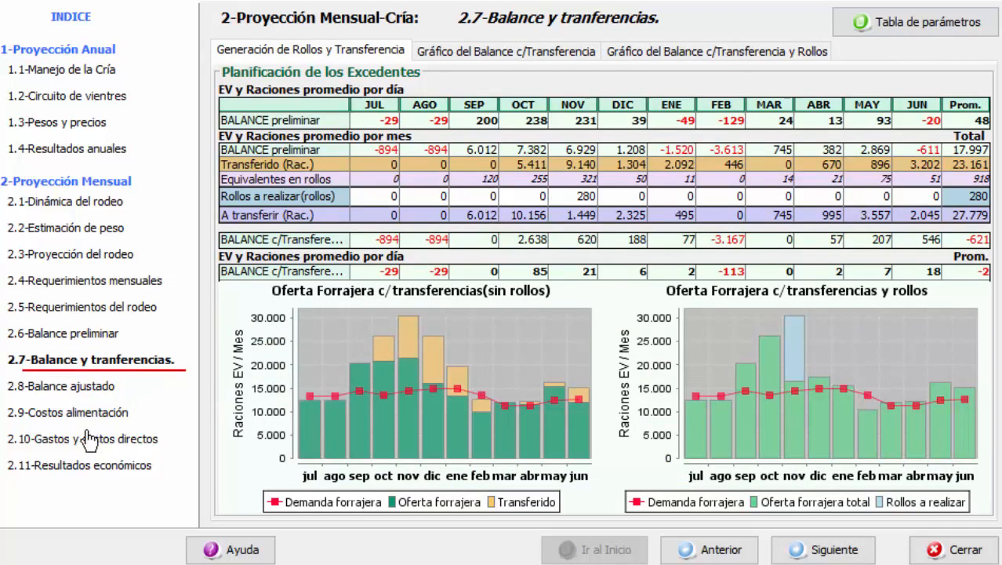
left_click(53, 392)
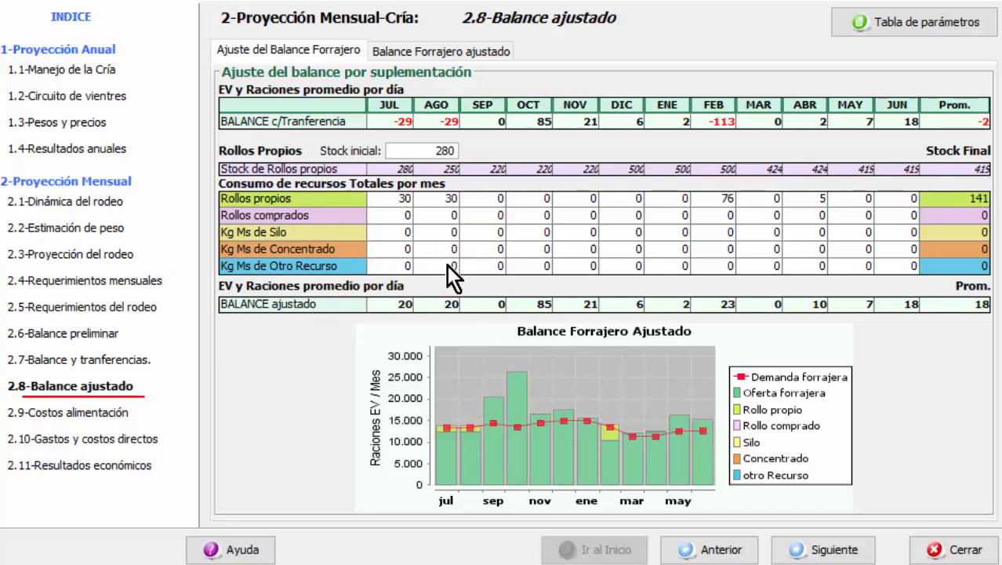
left_click(60, 469)
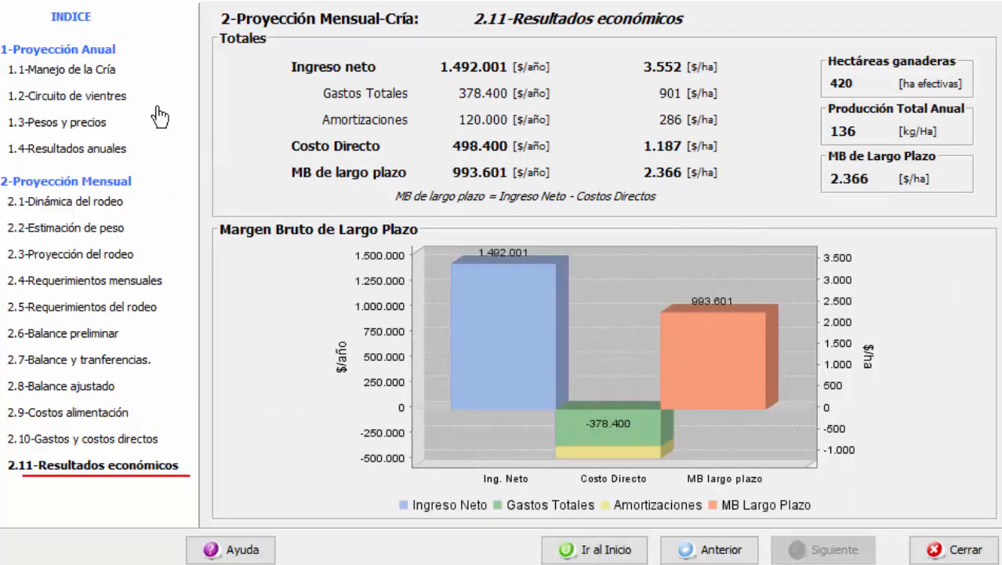
Set the Tasa de preñez in the herd management data to 88% and close the model, saving the changes.
left_click(69, 100)
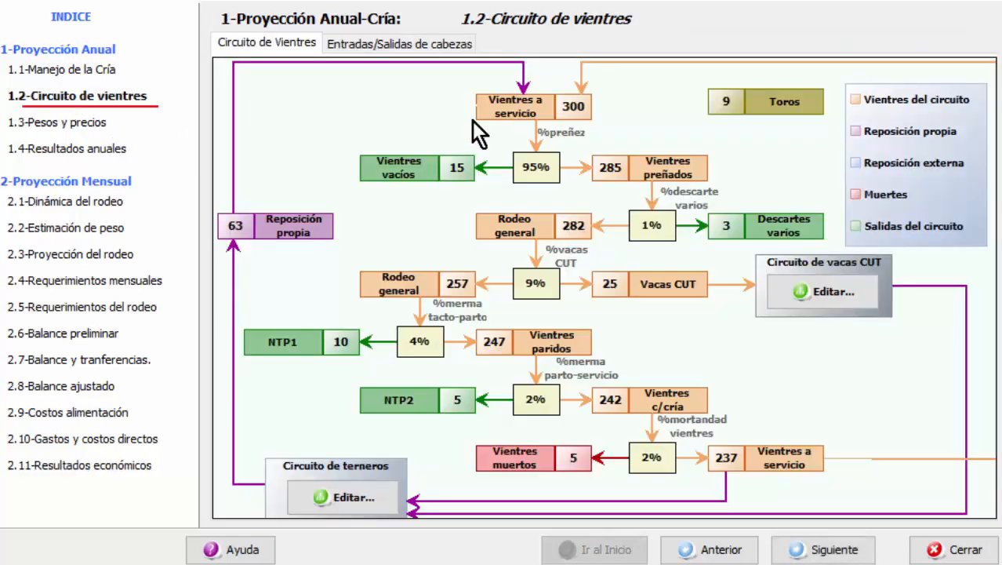
left_click(95, 74)
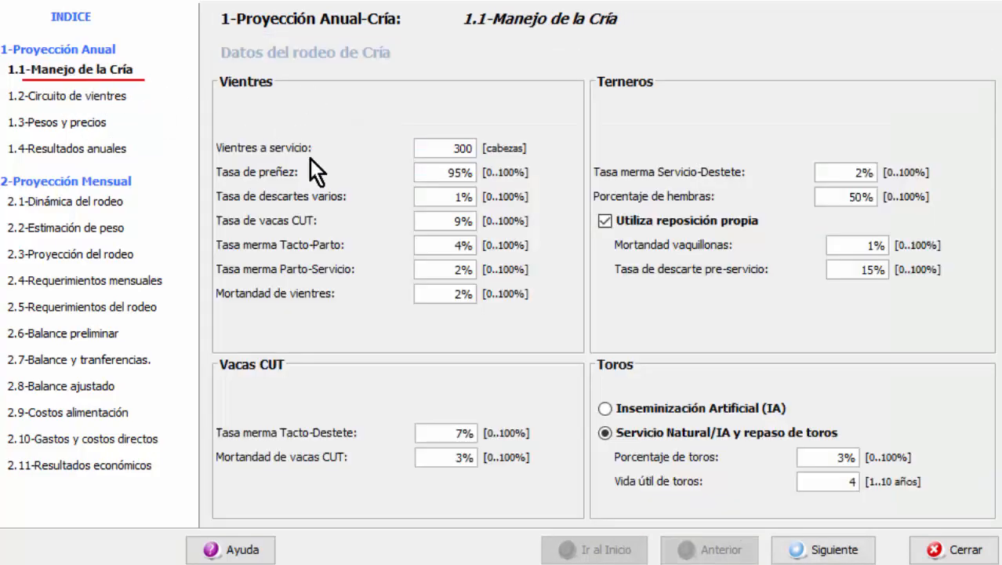
left_click(440, 167)
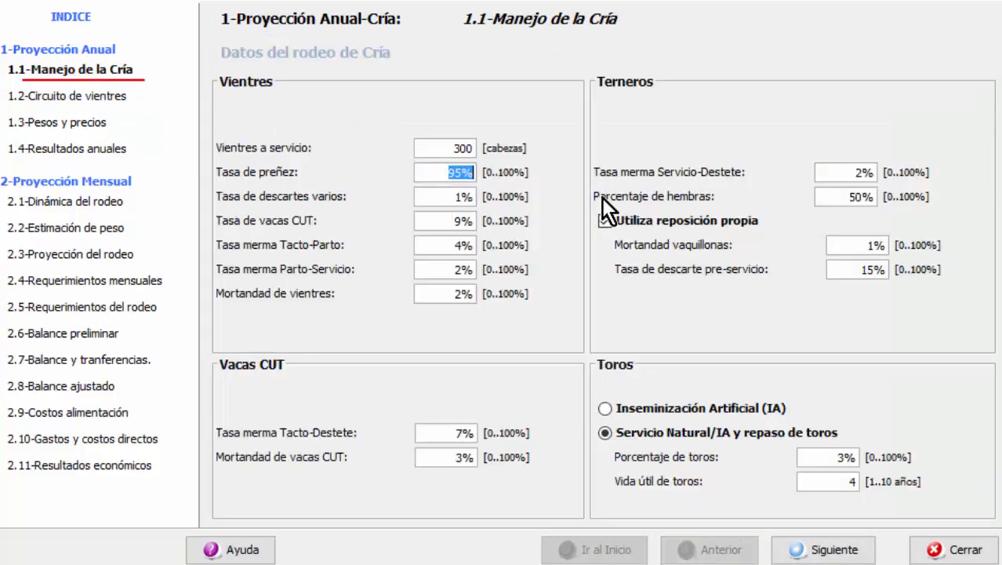
type("88")
key("Tab")
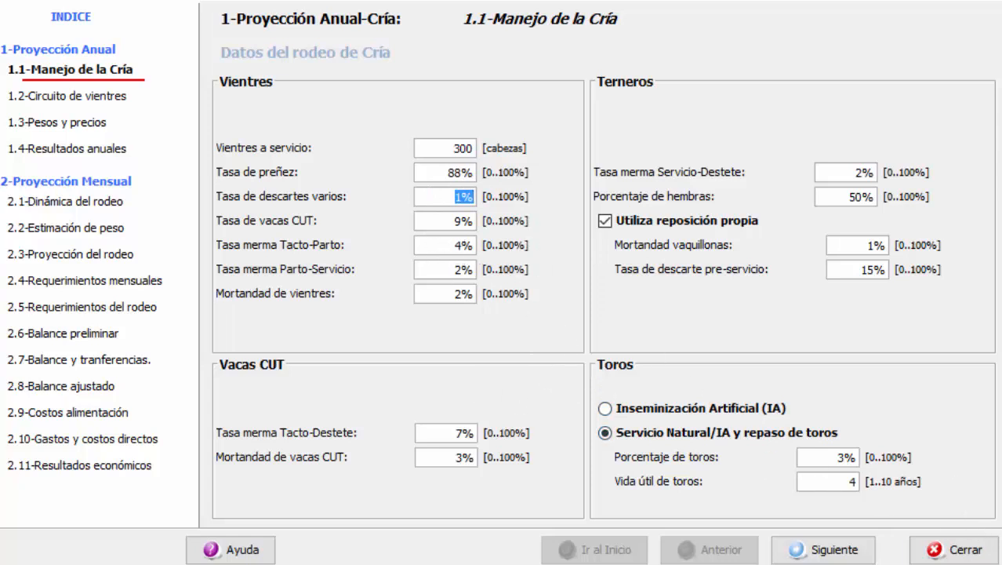
left_click(958, 551)
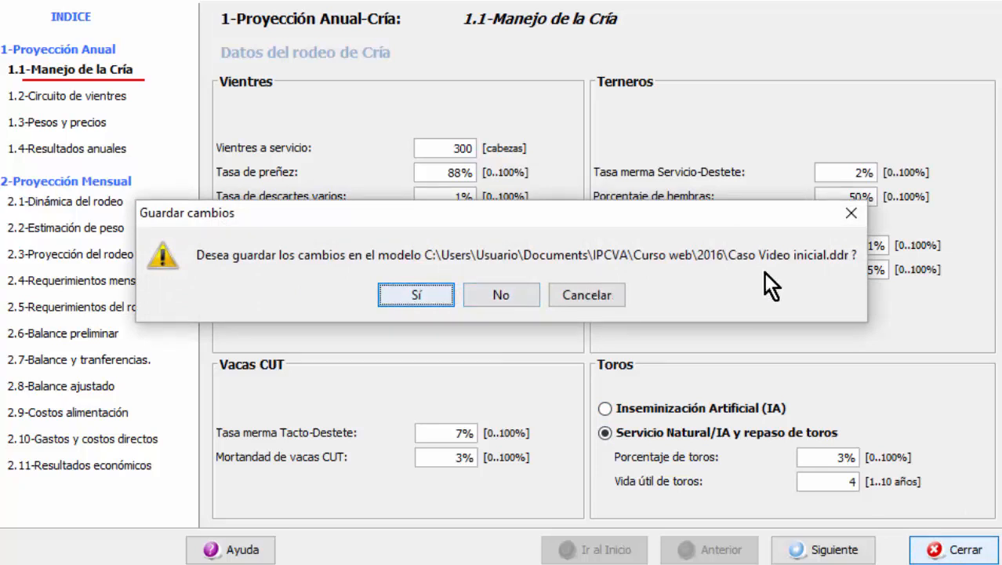
left_click(412, 296)
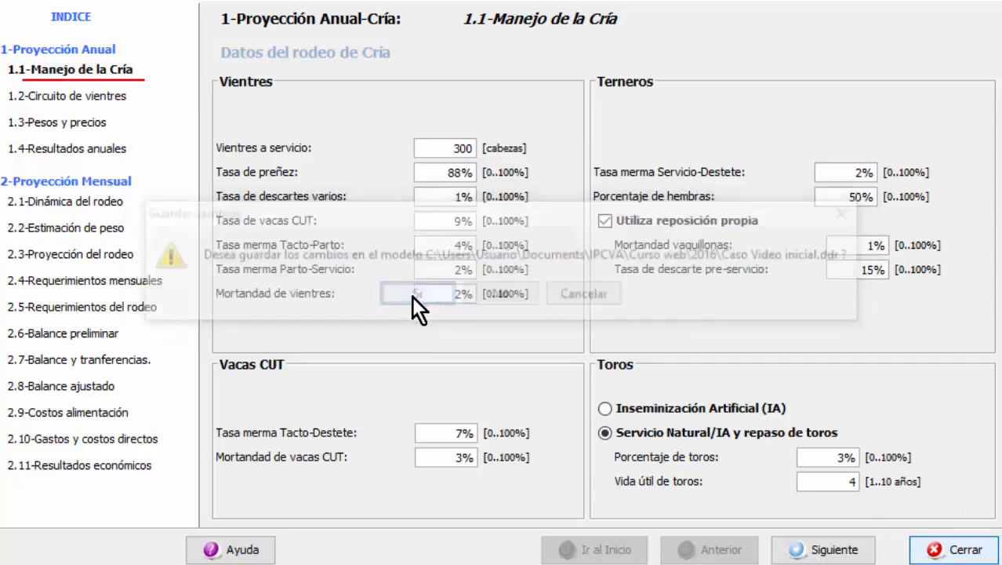